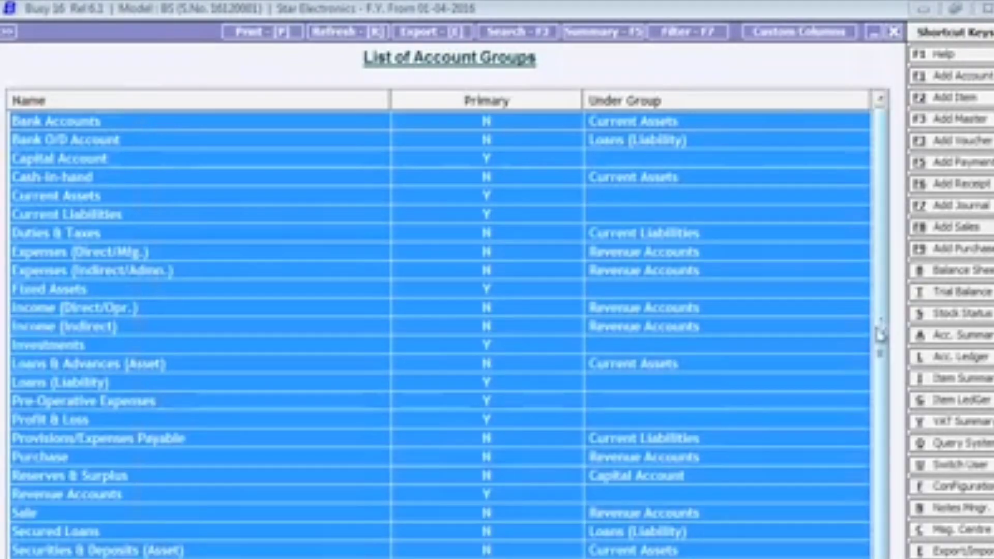
Open the Sundry Creditors account group, review its alias, primary group and under group fields, and close it without changes.
{"action": "left_click_drag", "start_coordinate": [880, 336], "coordinate": [878, 445]}
{"action": "left_click", "coordinate": [429, 556]}
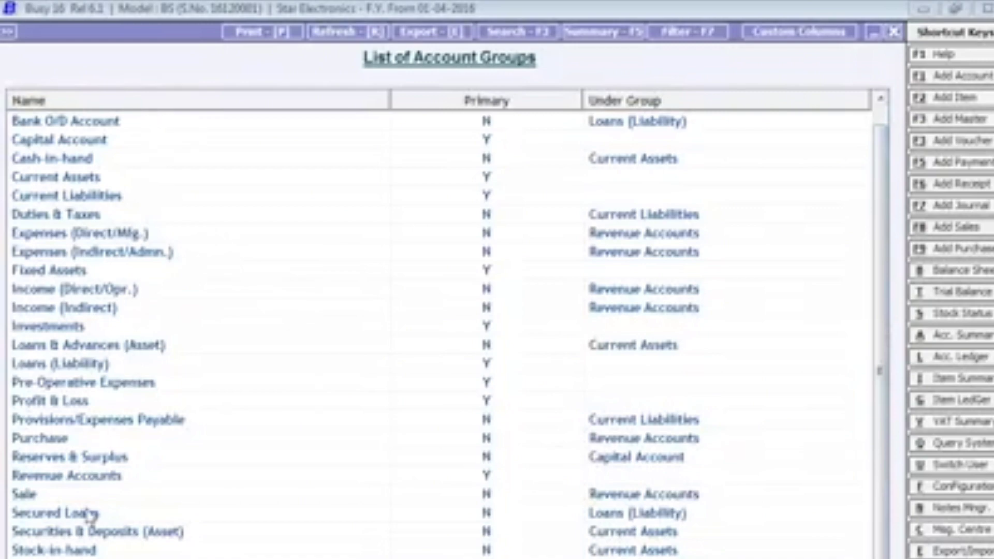
{"action": "double_click", "coordinate": [70, 558]}
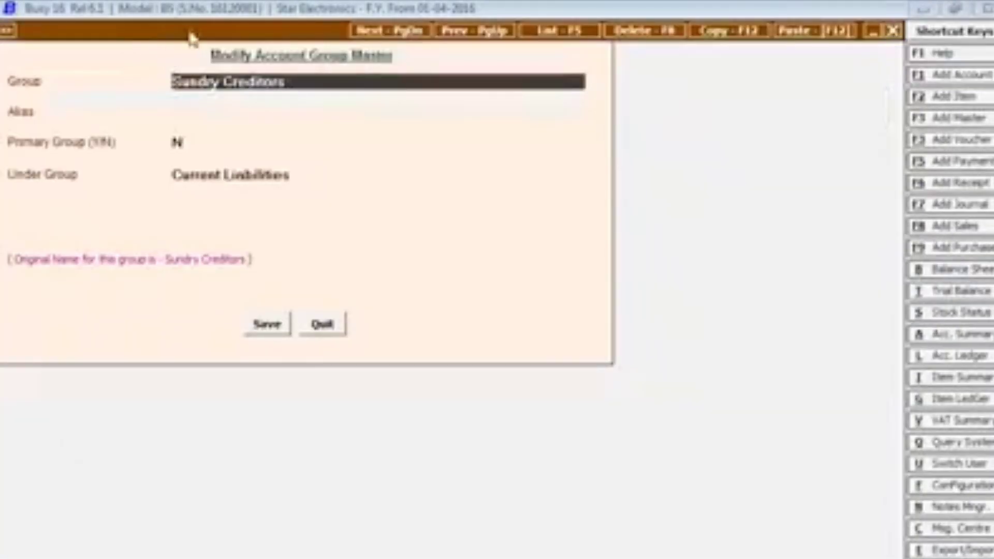
{"action": "left_click", "coordinate": [187, 117]}
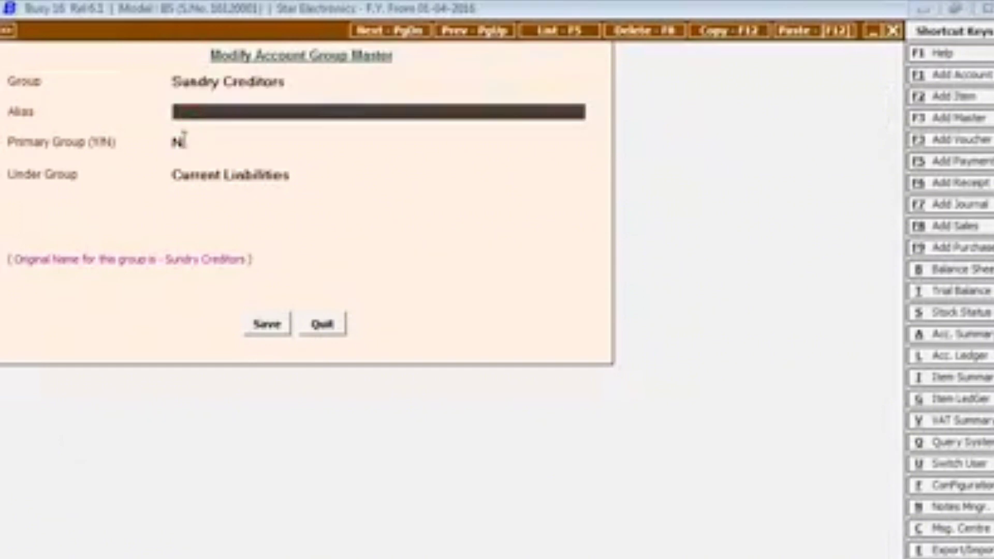
{"action": "left_click", "coordinate": [178, 142]}
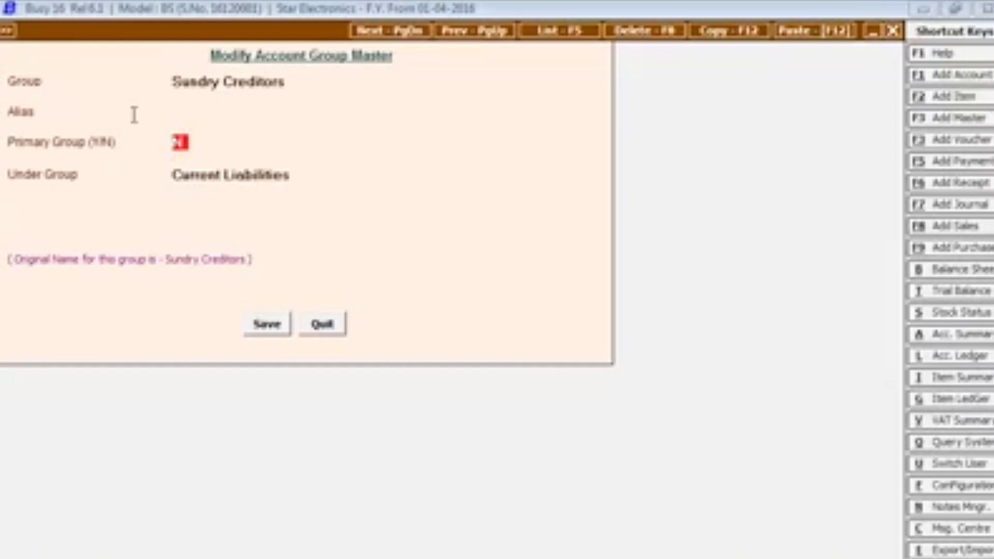
{"action": "left_click", "coordinate": [230, 171]}
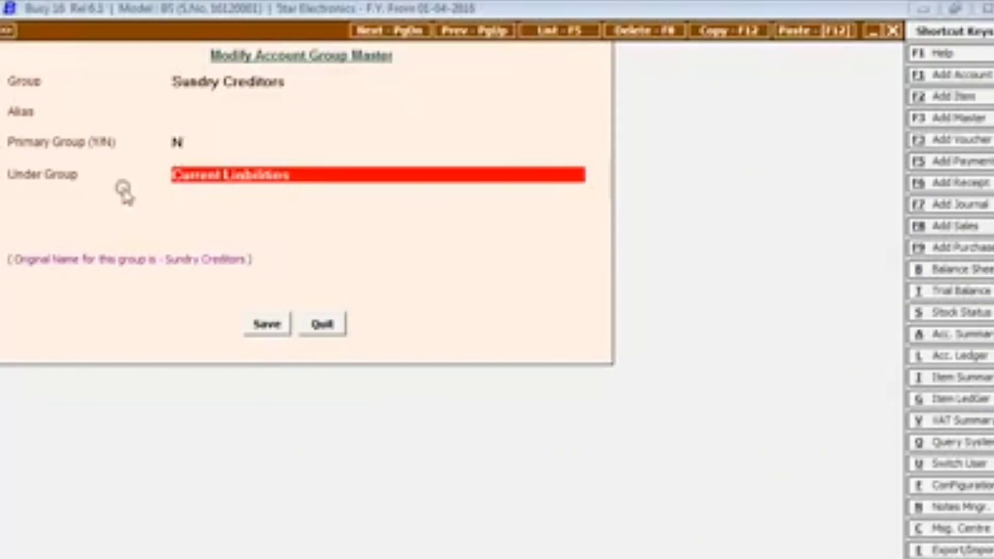
{"action": "key", "text": "Escape"}
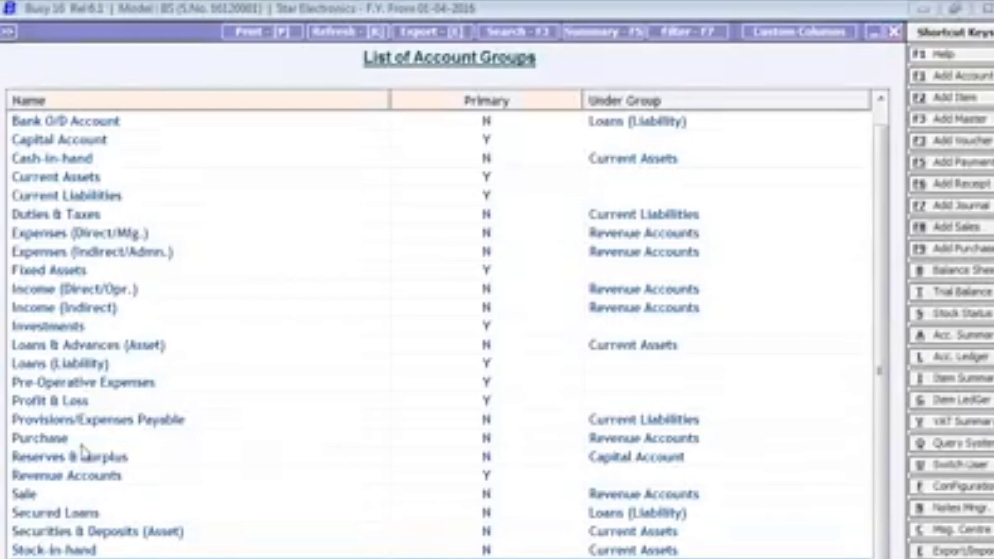
View the Cash-in-hand account group's details, and close it together with the list of account groups.
{"action": "double_click", "coordinate": [73, 162]}
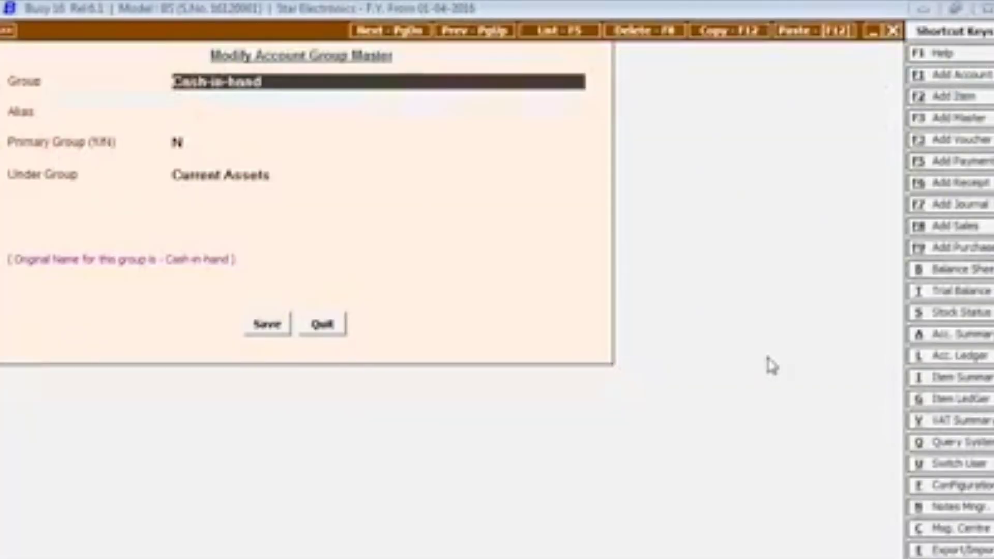
{"action": "key", "text": "Escape"}
{"action": "key", "text": "Escape"}
{"action": "key", "text": "Escape"}
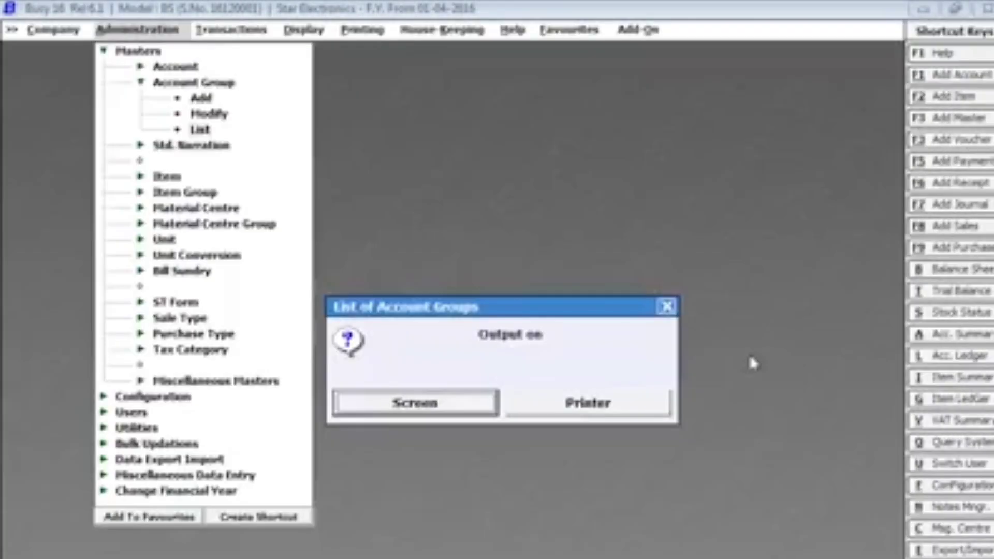
{"action": "key", "text": "Escape"}
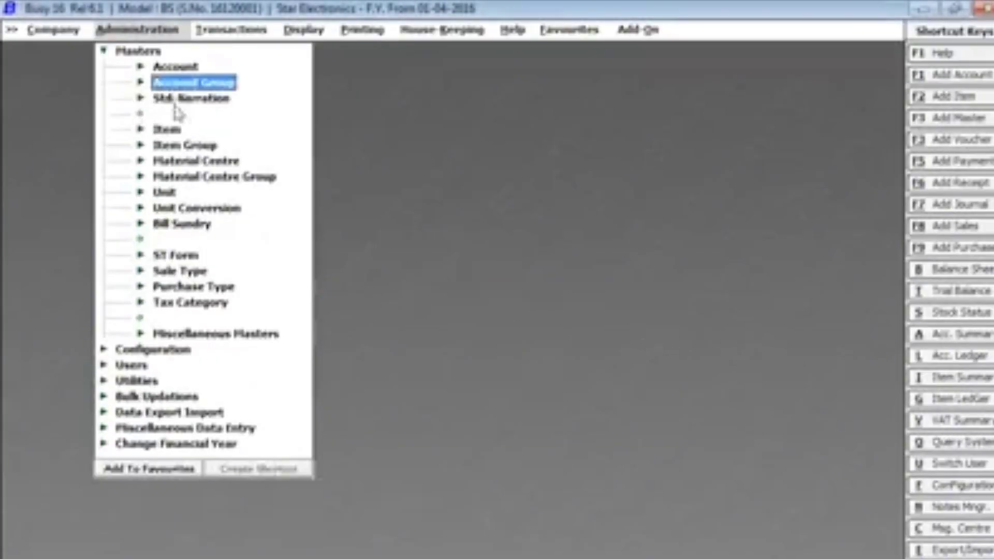
Add an item group named Televisions, mark it as a primary group and save it.
{"action": "left_click", "coordinate": [176, 146]}
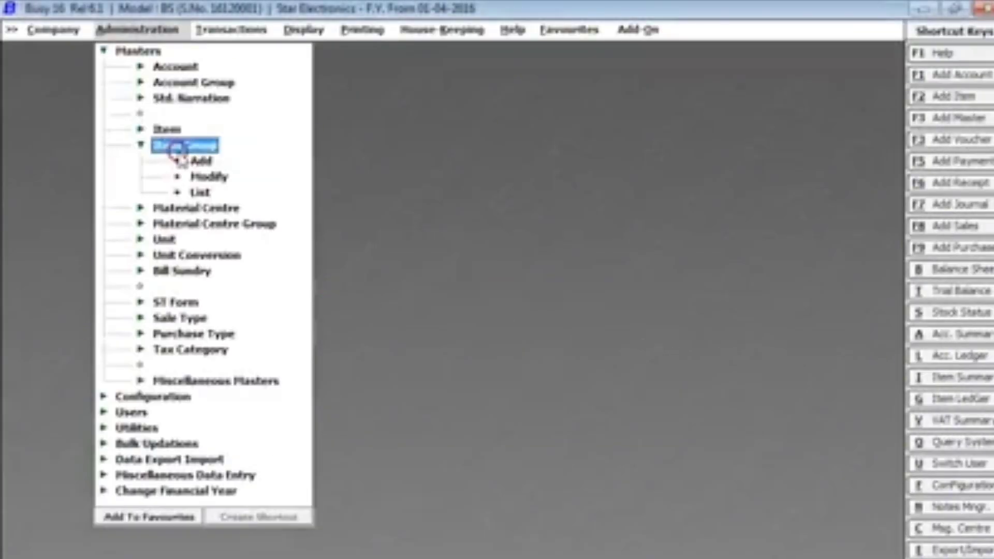
{"action": "left_click", "coordinate": [202, 164]}
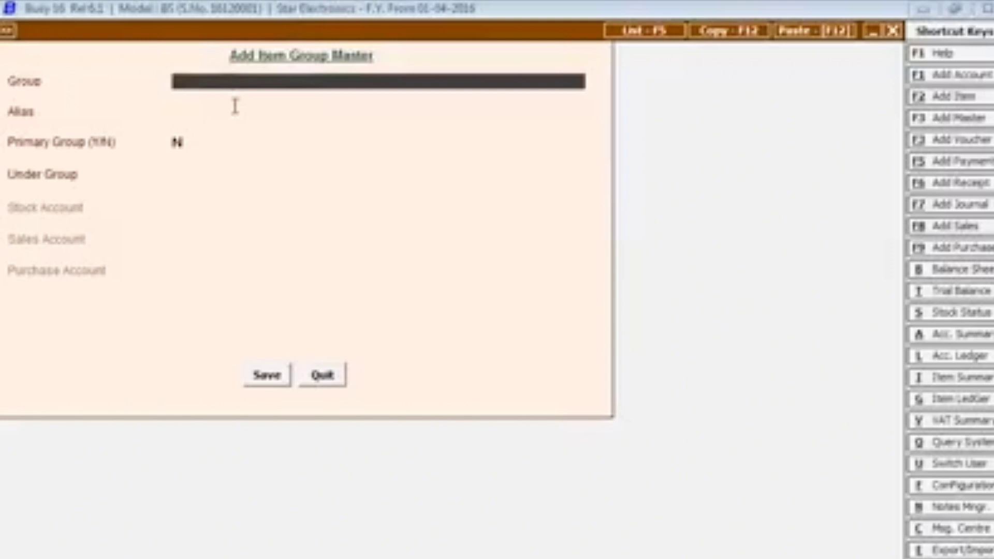
{"action": "type", "text": "Televisions"}
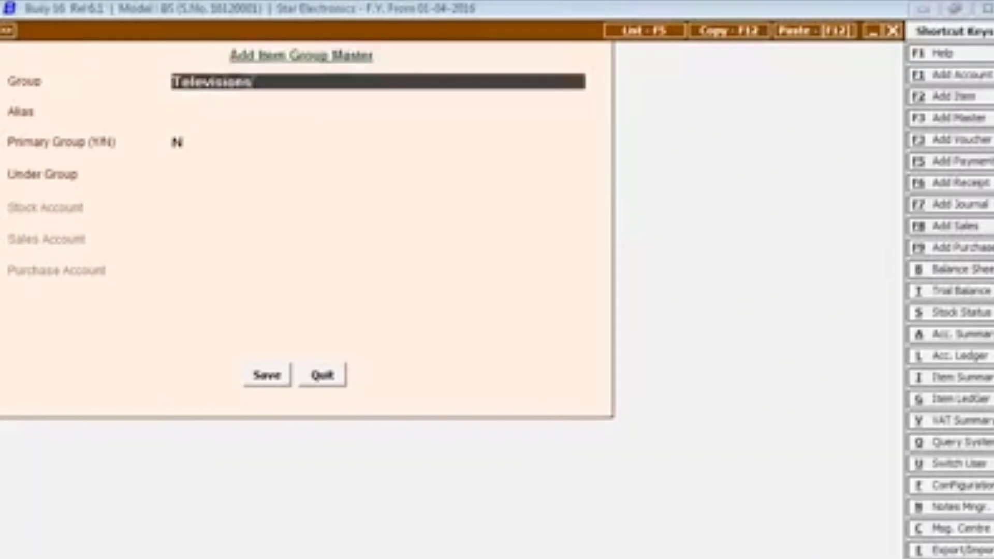
{"action": "key", "text": "Return"}
{"action": "key", "text": "Return"}
{"action": "type", "text": "Y"}
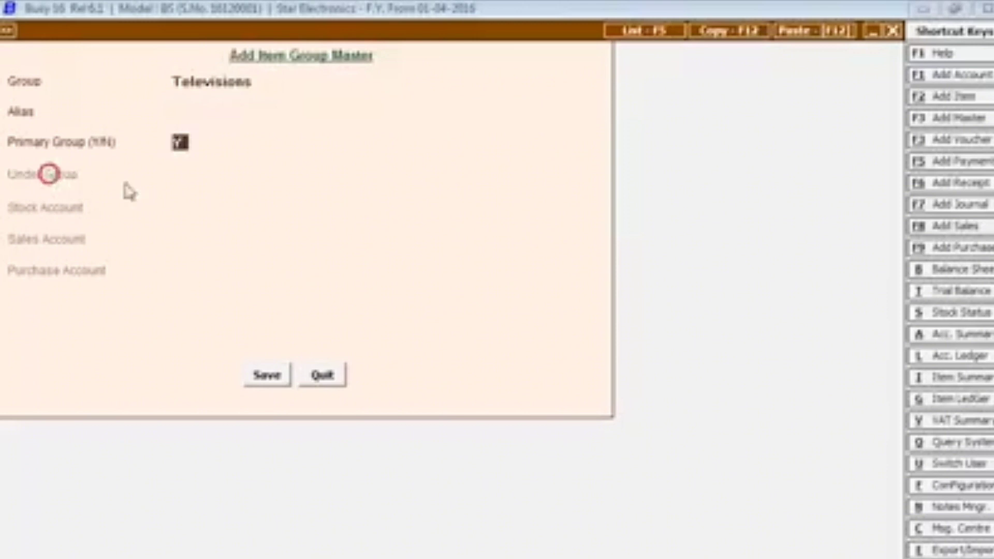
{"action": "left_click", "coordinate": [266, 375]}
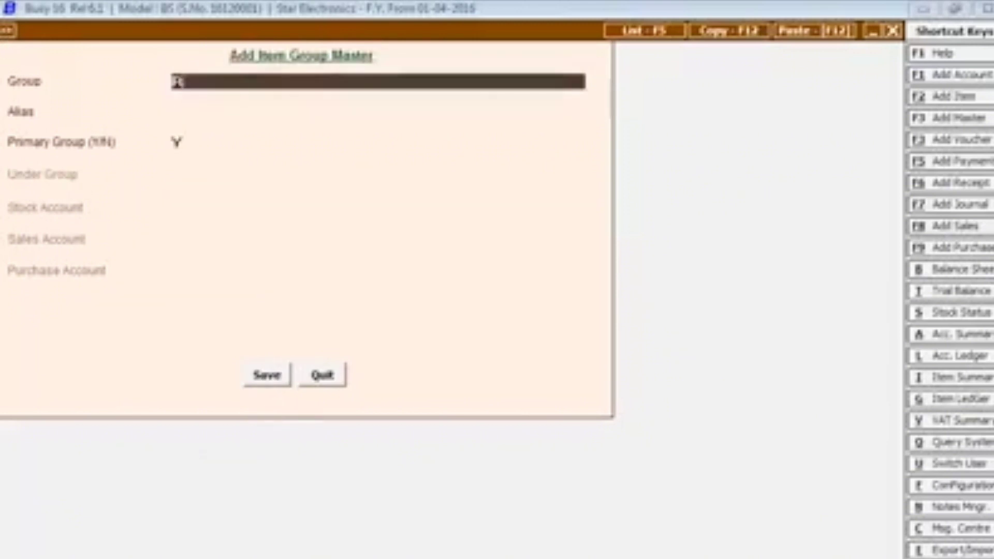
Add a second item group named Refrigerators as a primary group and save it.
{"action": "type", "text": "Refrigerators"}
{"action": "key", "text": "Return"}
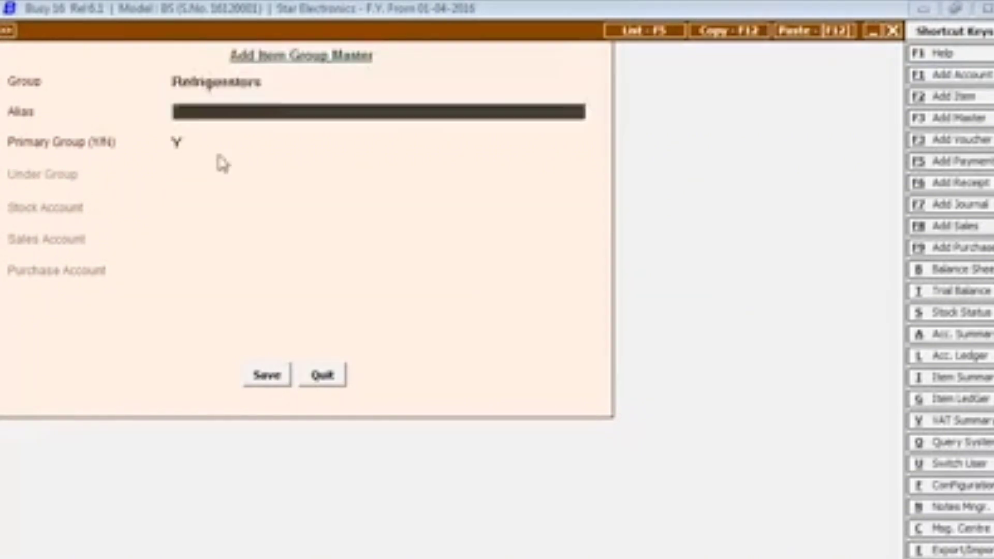
{"action": "key", "text": "Return"}
{"action": "key", "text": "Return"}
Add a primary item group named Air Conditioners, save it and leave the item group form.
{"action": "type", "text": "Air C"}
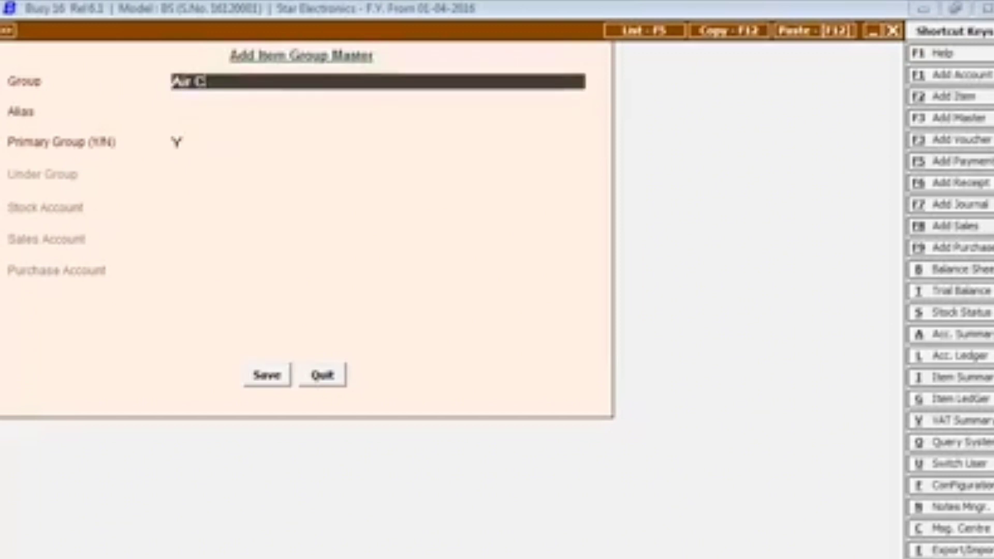
{"action": "type", "text": "onditioners"}
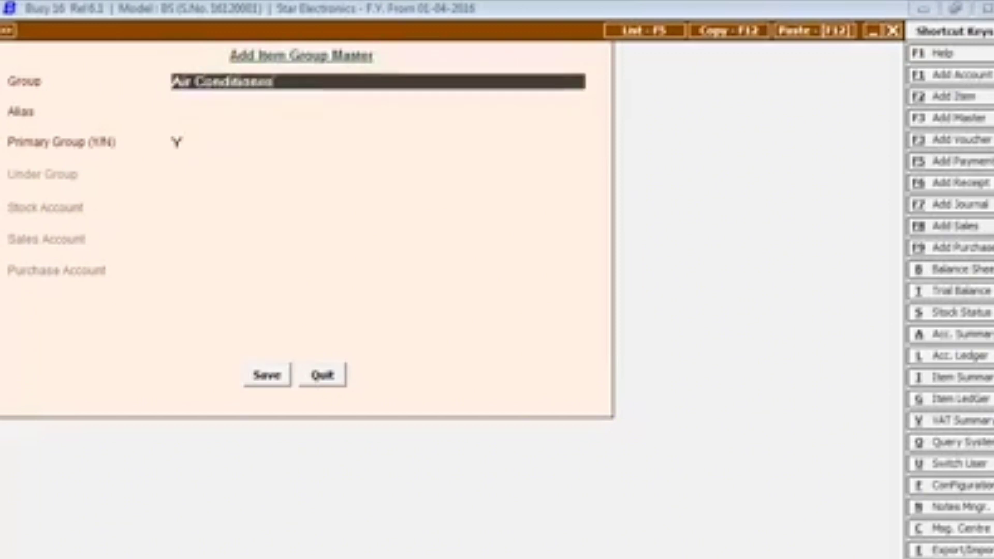
{"action": "key", "text": "Return"}
{"action": "key", "text": "Return"}
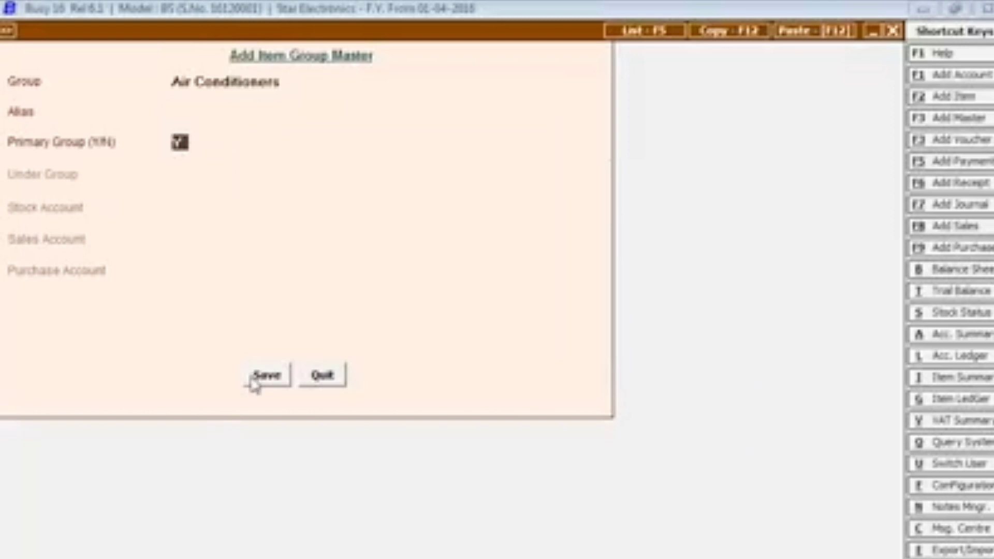
{"action": "left_click", "coordinate": [265, 375]}
{"action": "key", "text": "Escape"}
{"action": "key", "text": "Escape"}
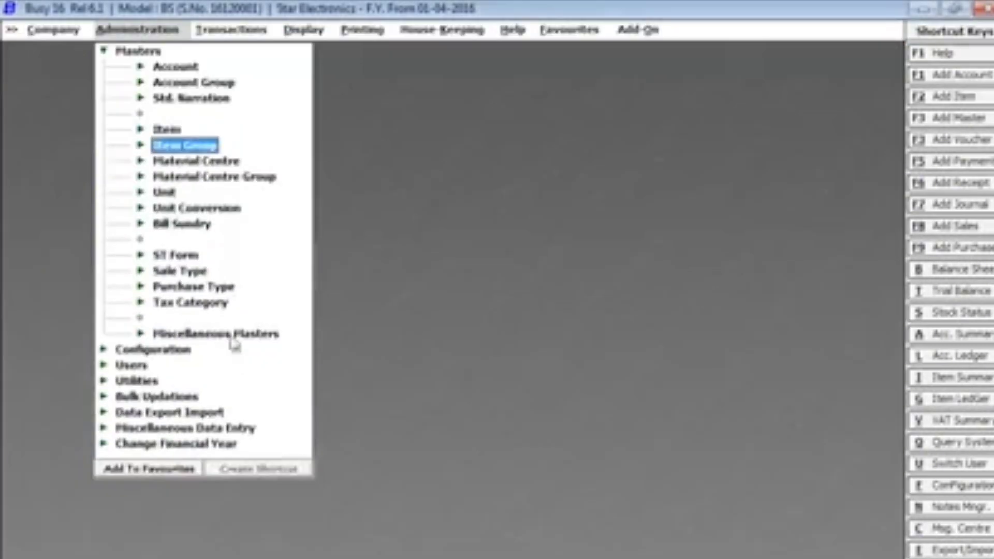
Start a new material centre group named North Delhi Outlets, leaving the alias blank and Primary Group as N.
{"action": "left_click", "coordinate": [176, 177]}
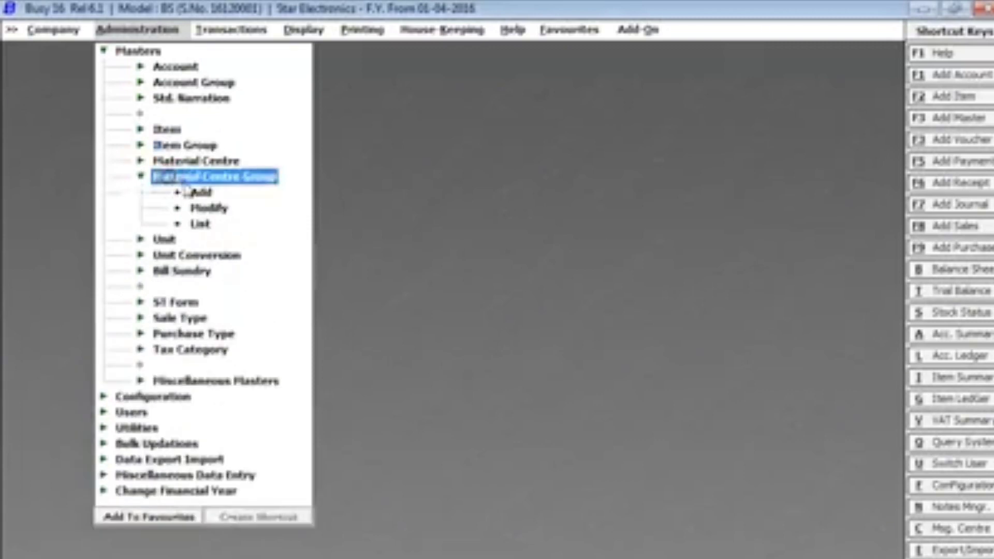
{"action": "left_click", "coordinate": [195, 192]}
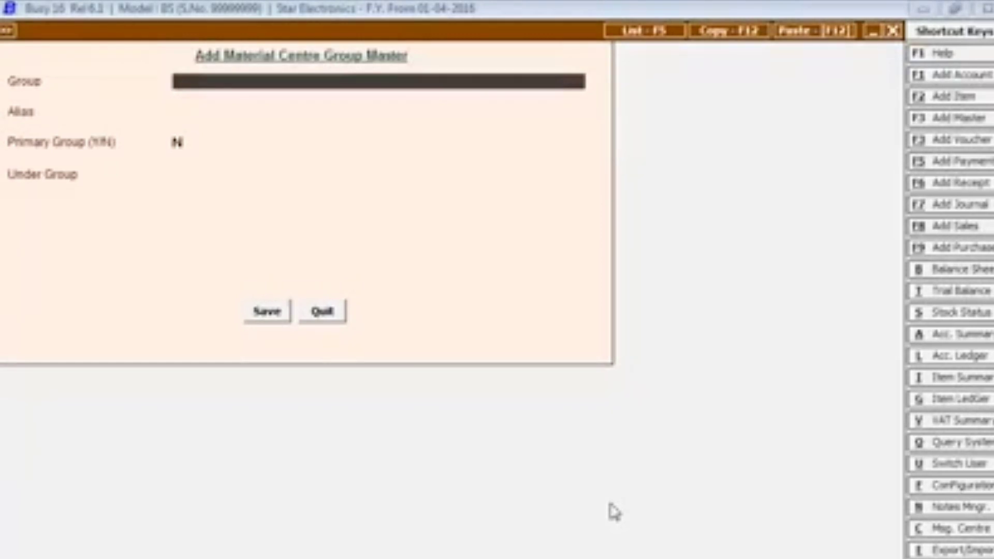
{"action": "type", "text": "North Del"}
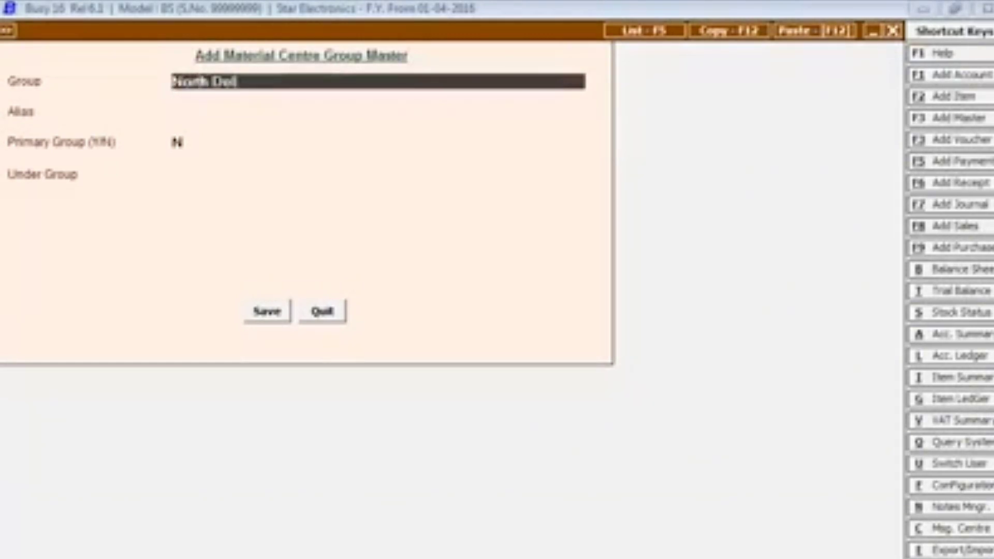
{"action": "type", "text": "hi Gotlets"}
{"action": "key", "text": "Return"}
{"action": "key", "text": "Return"}
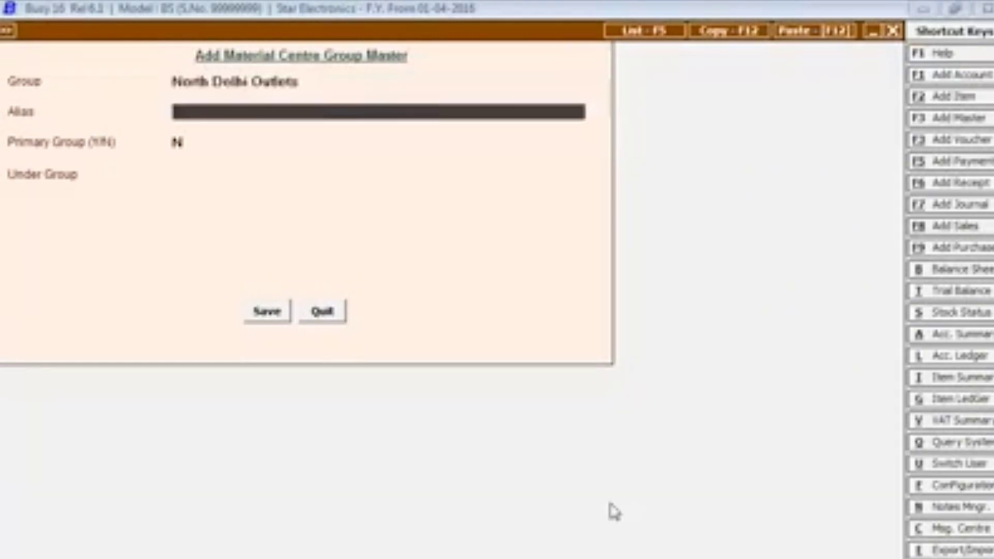
{"action": "key", "text": "Return"}
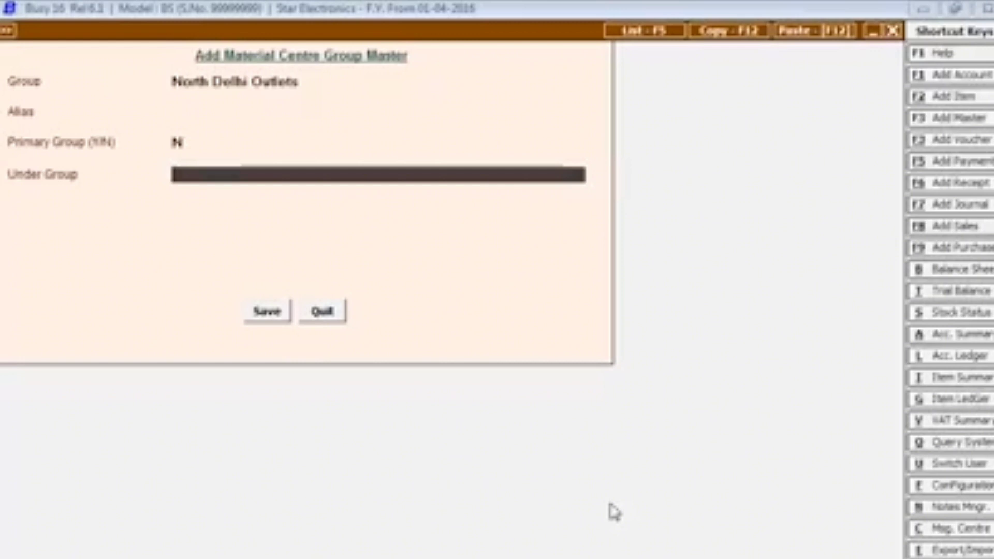
From the Under Group field, start another material centre group named Delhi Outlets, with no alias and Primary Group left as N.
{"action": "key", "text": "F3"}
{"action": "key", "text": "Down"}
{"action": "key", "text": "Down"}
{"action": "key", "text": "Down"}
{"action": "key", "text": "Down"}
{"action": "key", "text": "Down"}
{"action": "key", "text": "Down"}
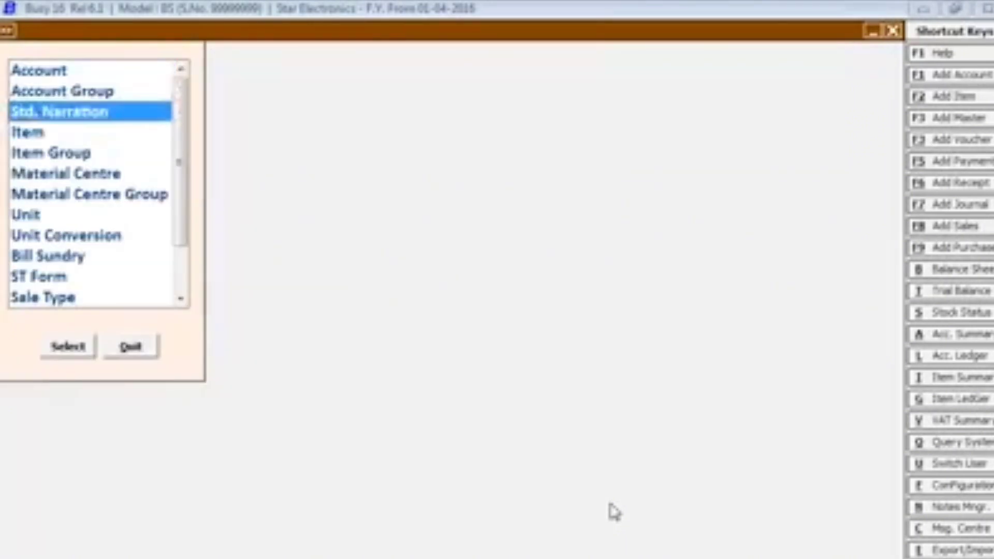
{"action": "key", "text": "Return"}
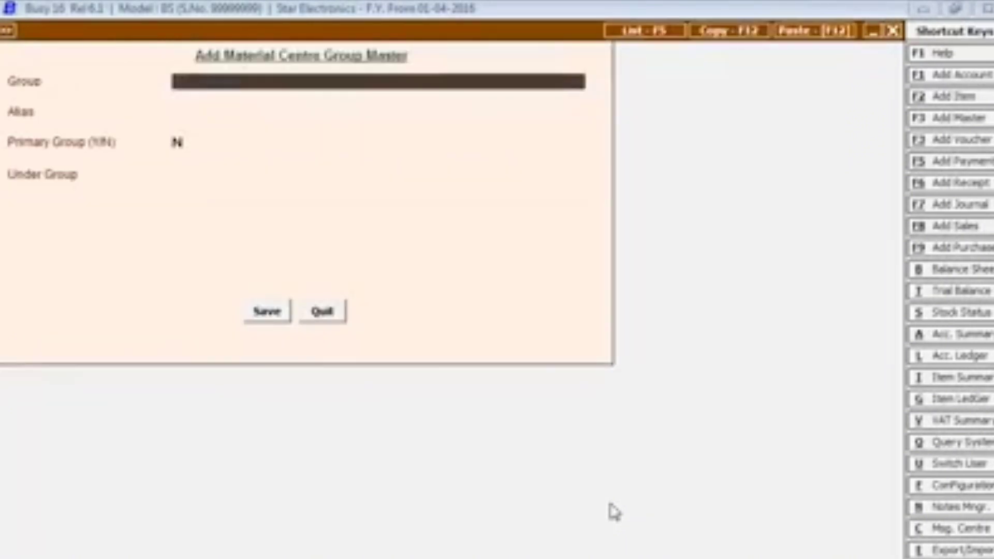
{"action": "type", "text": "Delhi Ch"}
{"action": "type", "text": "tlets"}
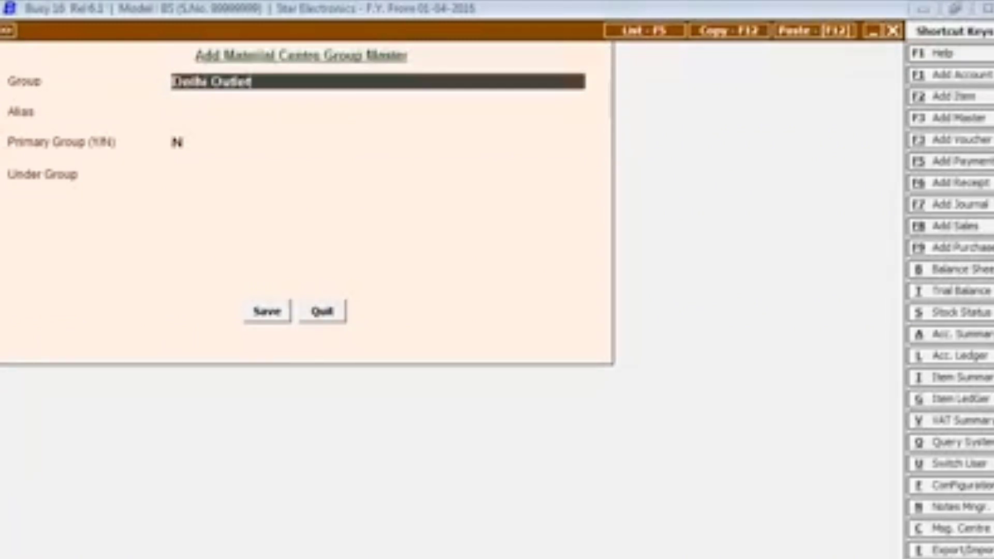
{"action": "key", "text": "Return"}
{"action": "key", "text": "Return"}
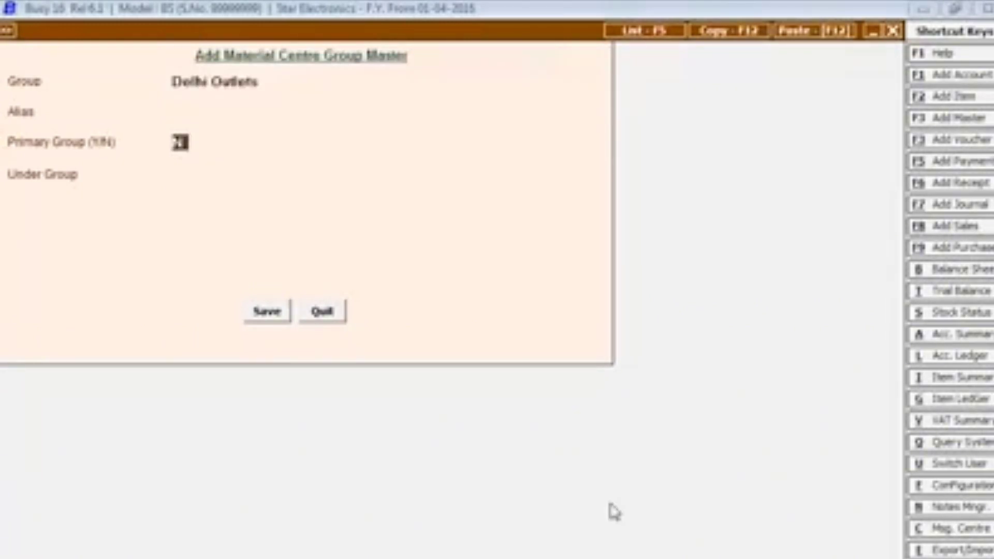
{"action": "key", "text": "Return"}
From the Delhi Outlets Under Group field, create a material centre group named India as a primary group and save it.
{"action": "key", "text": "Escape"}
{"action": "key", "text": "Down"}
{"action": "key", "text": "Down"}
{"action": "key", "text": "Down"}
{"action": "key", "text": "Down"}
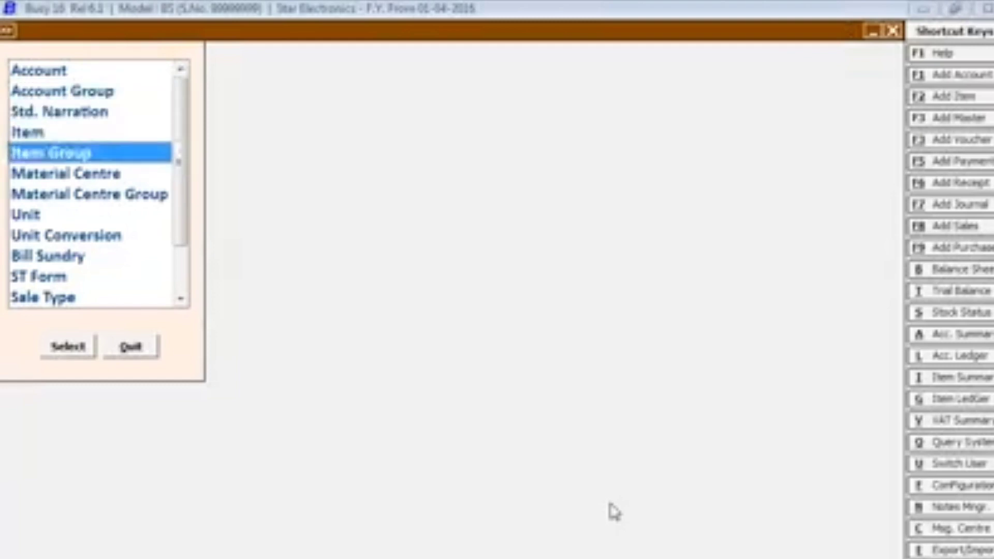
{"action": "key", "text": "Down"}
{"action": "key", "text": "Down"}
{"action": "key", "text": "Return"}
{"action": "type", "text": "India"}
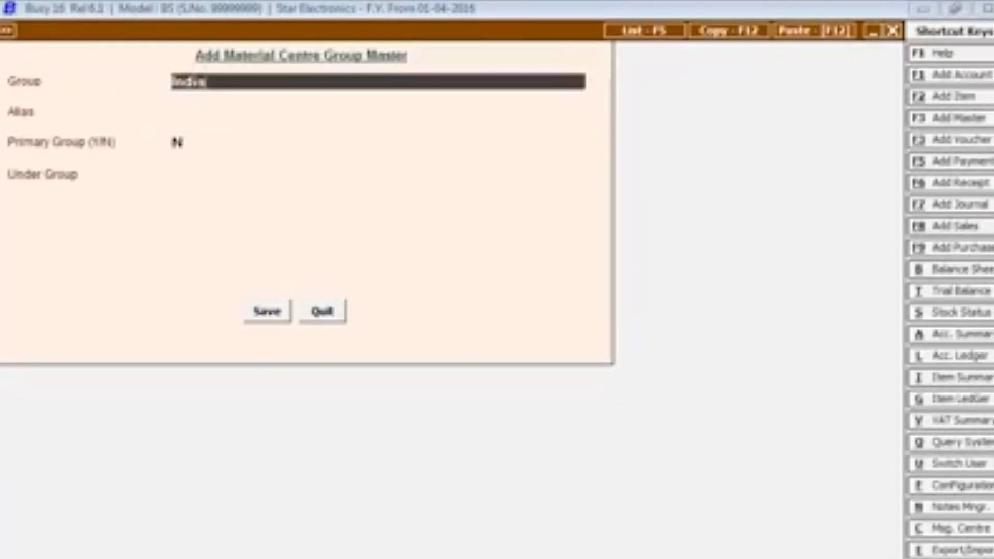
{"action": "key", "text": "Return"}
{"action": "key", "text": "Return"}
{"action": "type", "text": "Y"}
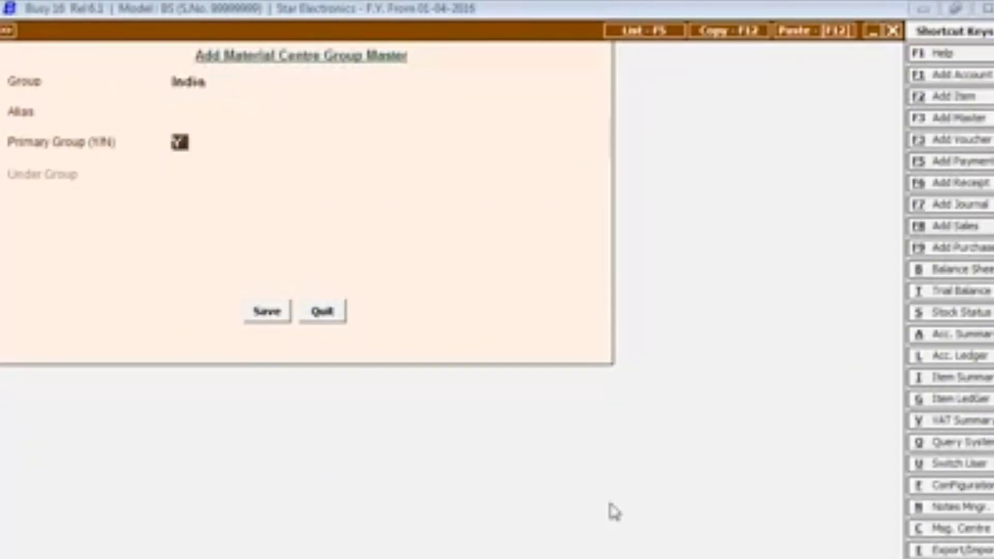
{"action": "key", "text": "Return"}
{"action": "key", "text": "Return"}
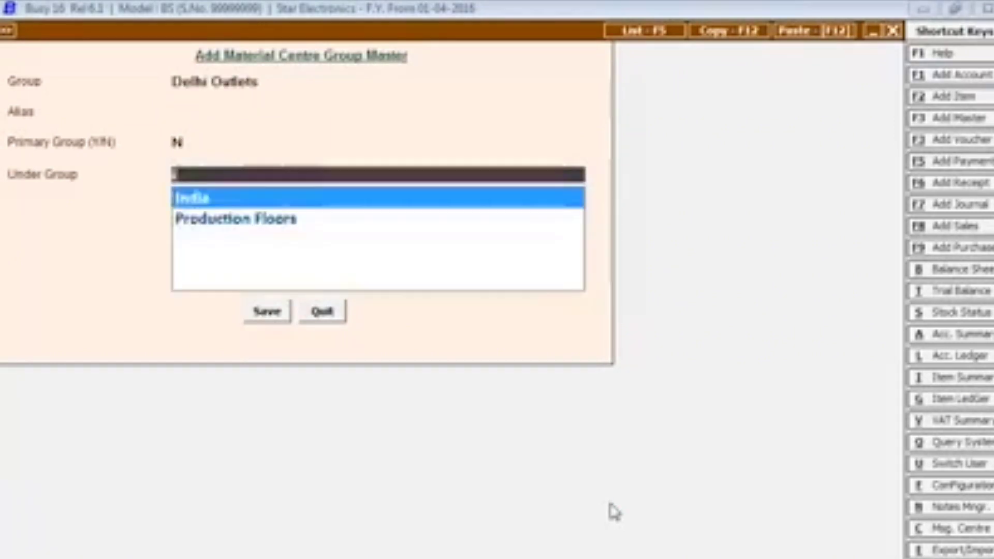
Place the Delhi Outlets group under India and save it.
{"action": "type", "text": "in"}
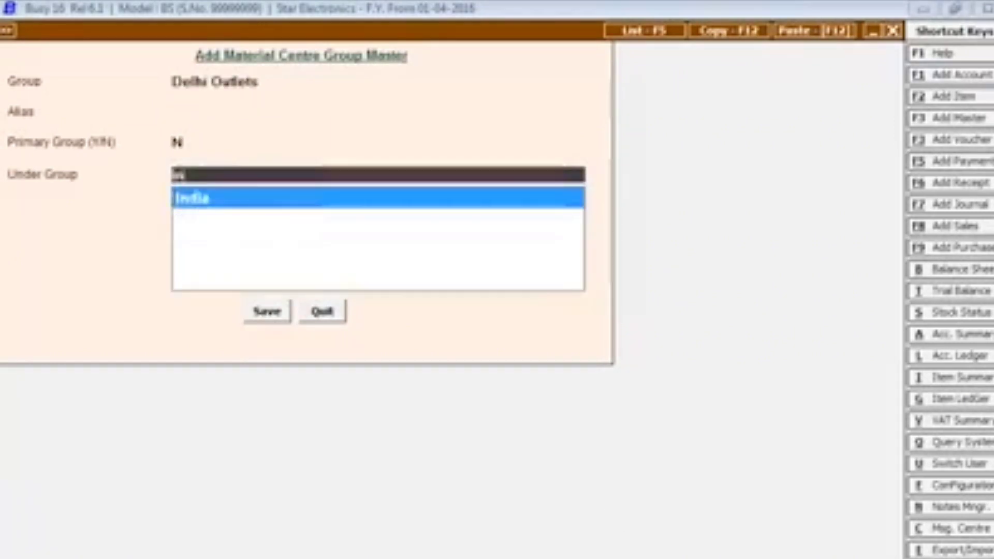
{"action": "key", "text": "Return"}
{"action": "key", "text": "Return"}
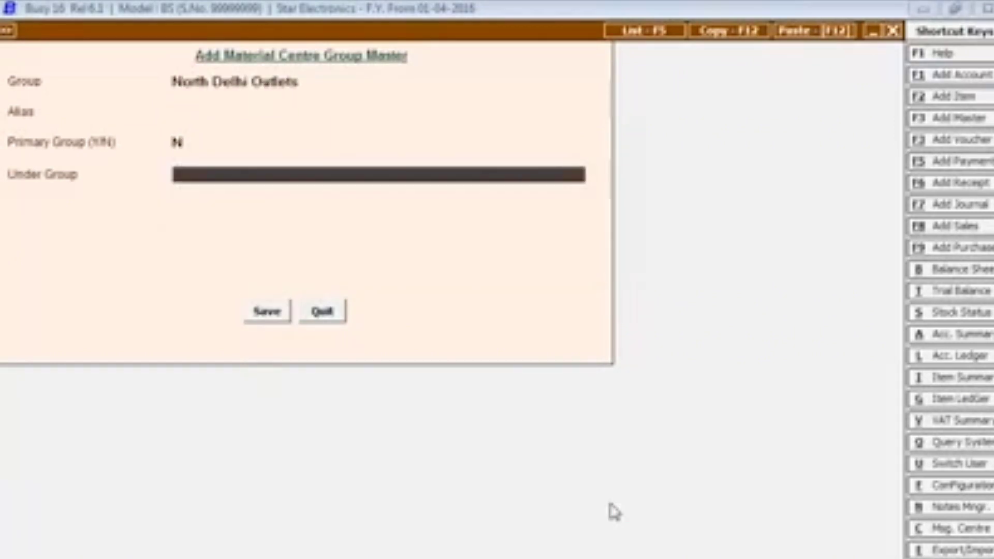
Place the North Delhi Outlets group under Delhi Outlets and save it.
{"action": "type", "text": "del"}
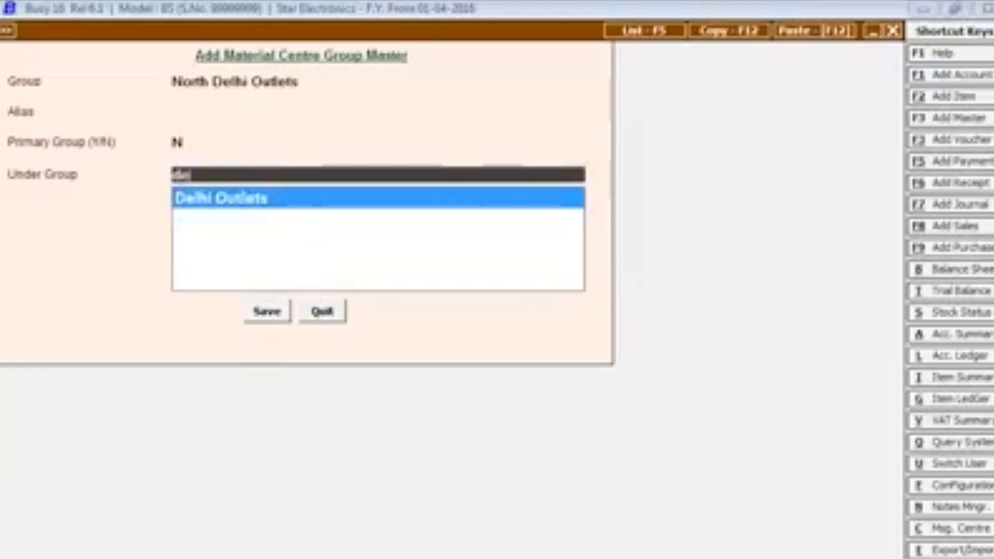
{"action": "key", "text": "Return"}
{"action": "key", "text": "Return"}
Create a material centre group named West Delhi Outlets under Delhi Outlets, with no alias and Primary Group N, and finish adding groups.
{"action": "type", "text": "West"}
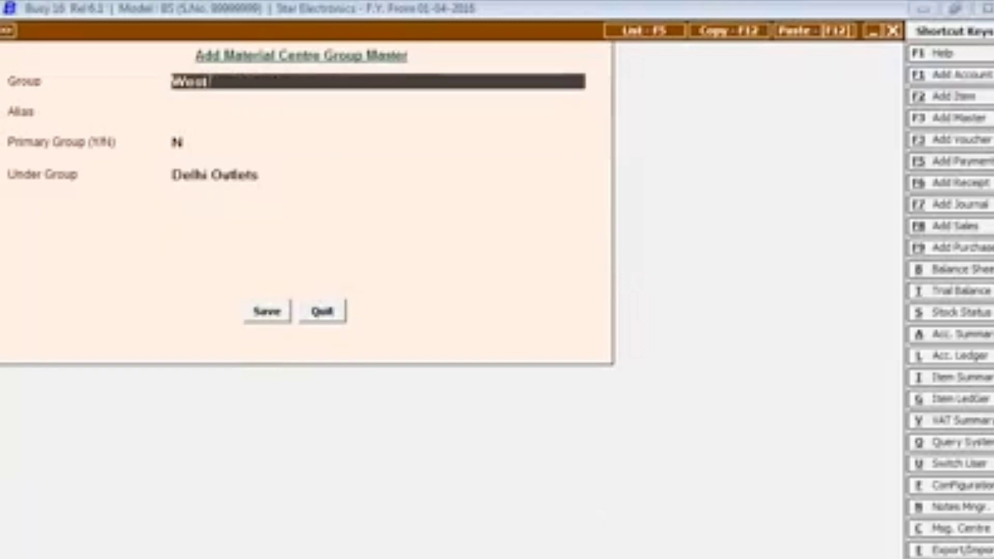
{"action": "type", "text": " Delhi Gutlets"}
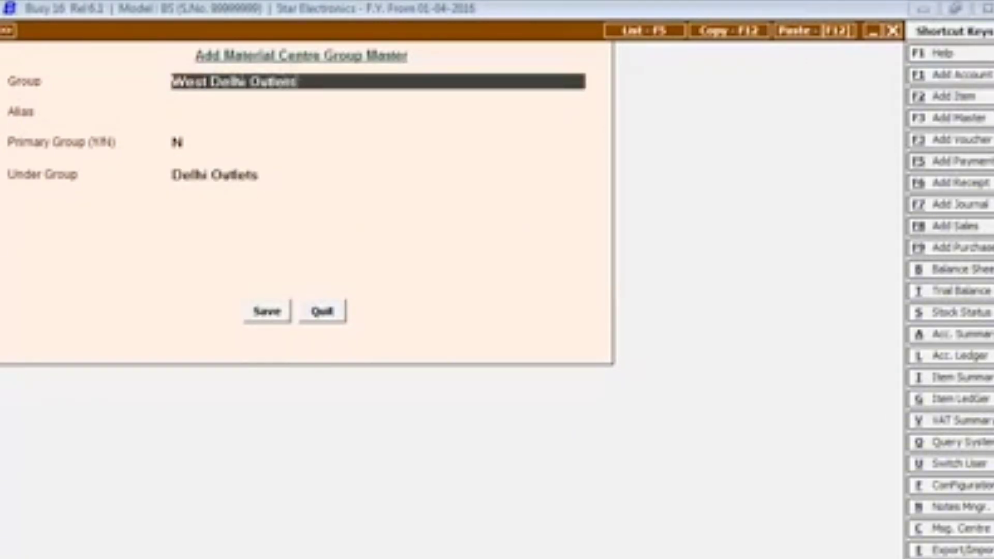
{"action": "key", "text": "Return"}
{"action": "key", "text": "Return"}
{"action": "key", "text": "Return"}
{"action": "key", "text": "Return"}
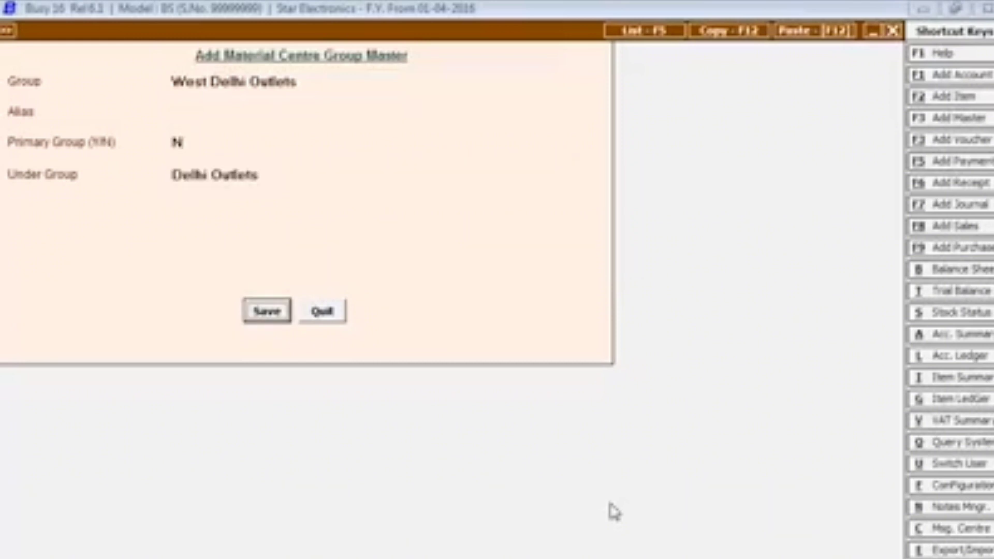
{"action": "key", "text": "Return"}
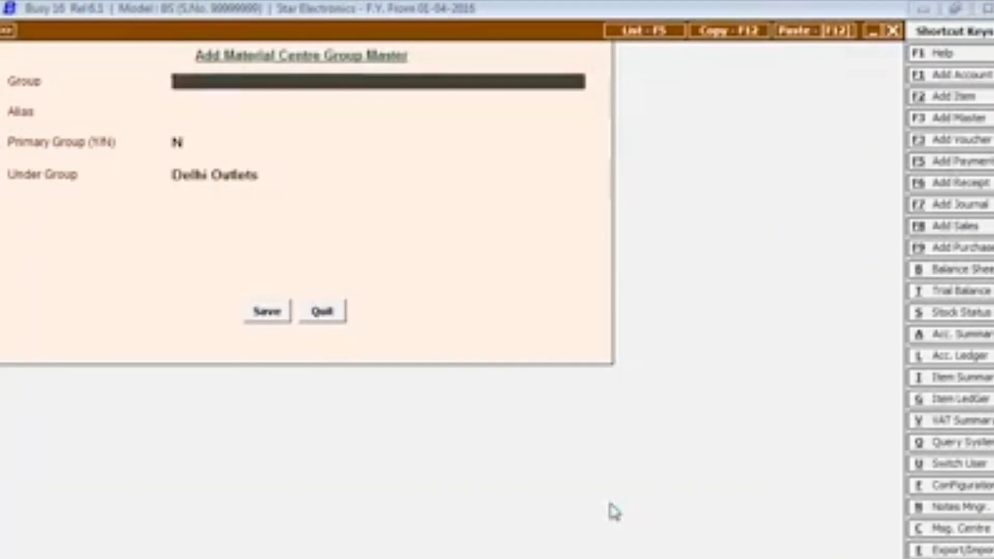
{"action": "key", "text": "Escape"}
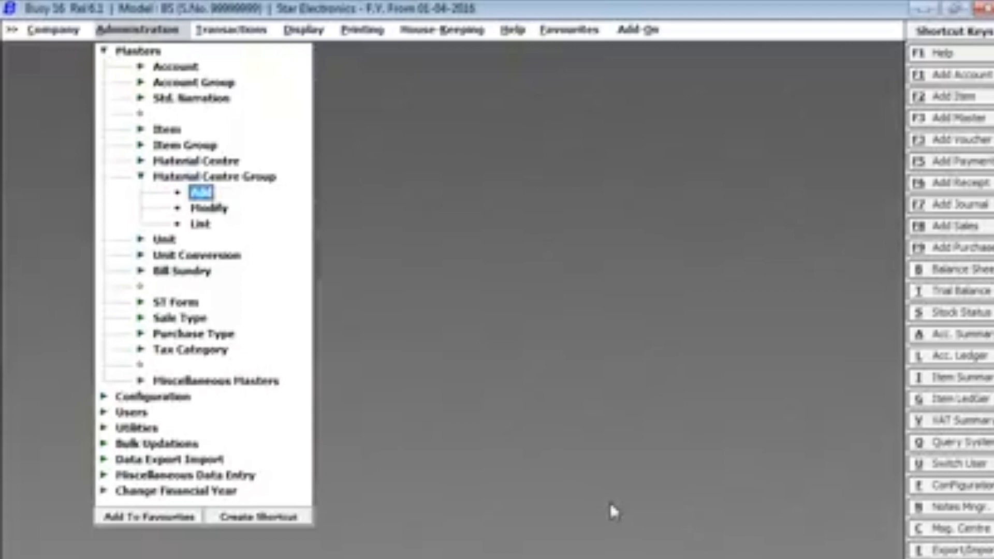
Output the list of material centre groups on screen.
{"action": "key", "text": "Down"}
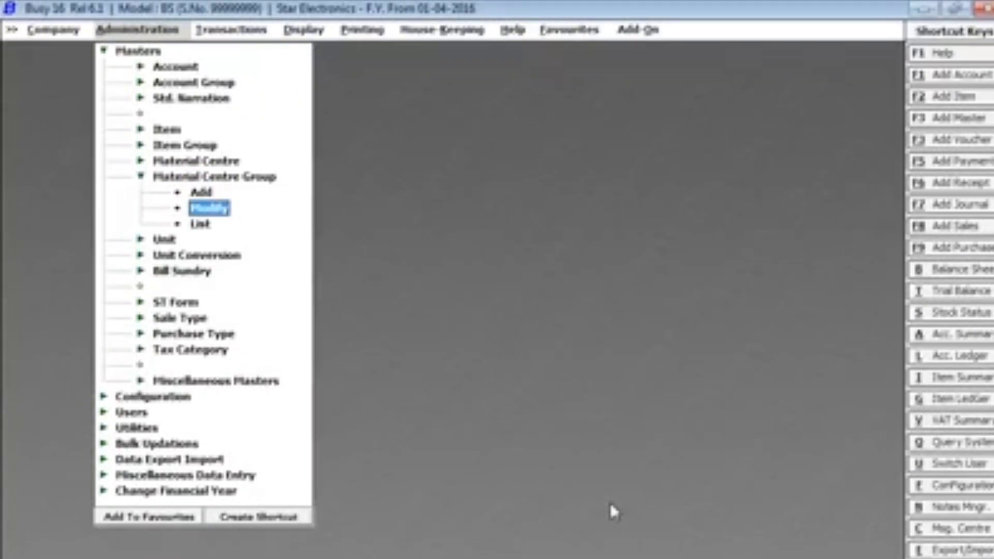
{"action": "key", "text": "Down"}
{"action": "key", "text": "Return"}
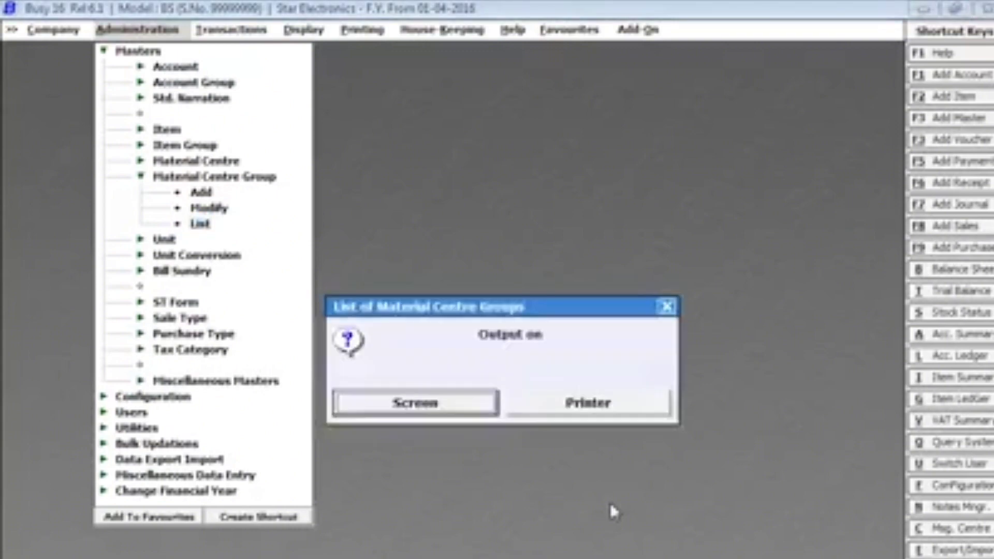
{"action": "key", "text": "Return"}
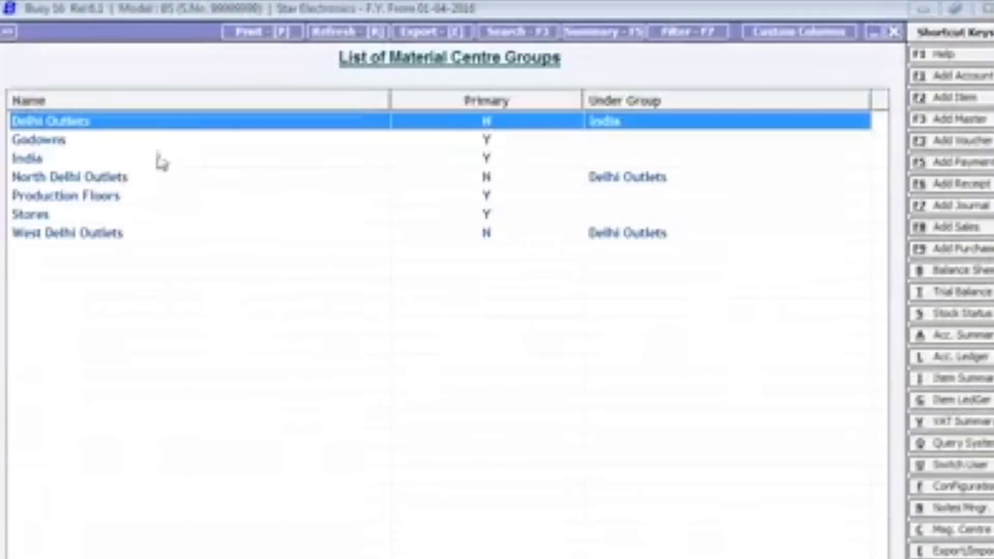
Examine the parent groups of Delhi Outlets and North Delhi Outlets in the list, and close the list back to the Masters entries.
{"action": "left_click", "coordinate": [159, 138]}
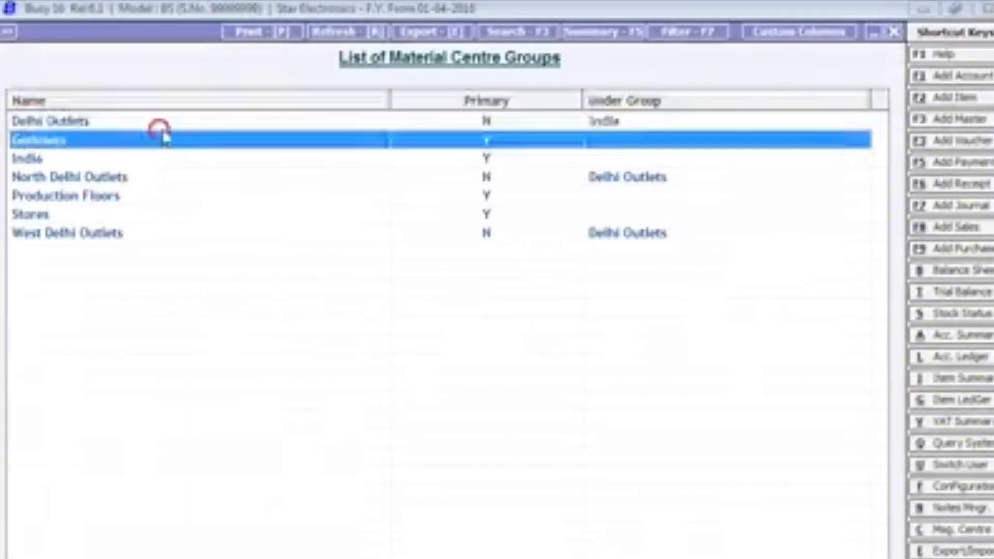
{"action": "left_click", "coordinate": [303, 123]}
{"action": "left_click", "coordinate": [119, 173]}
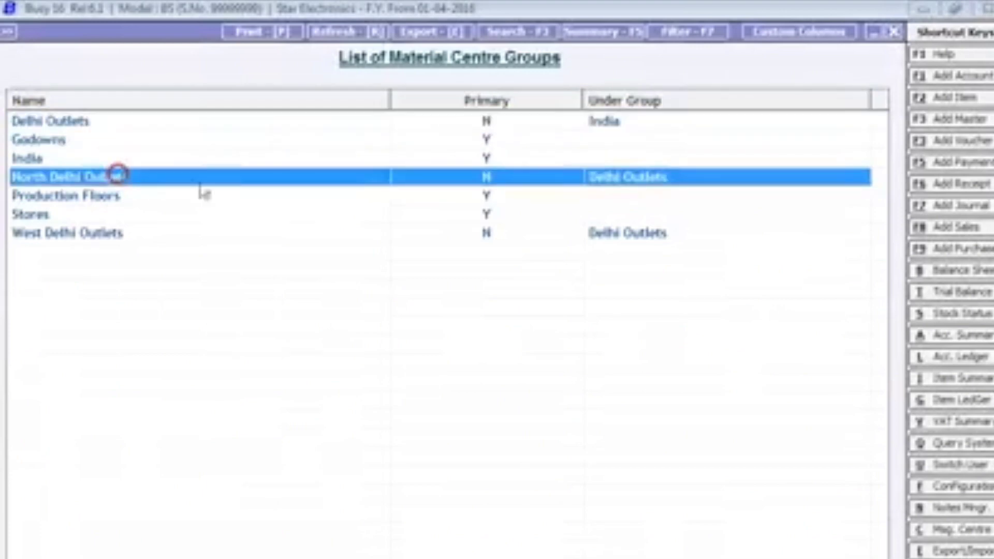
{"action": "left_click", "coordinate": [609, 173]}
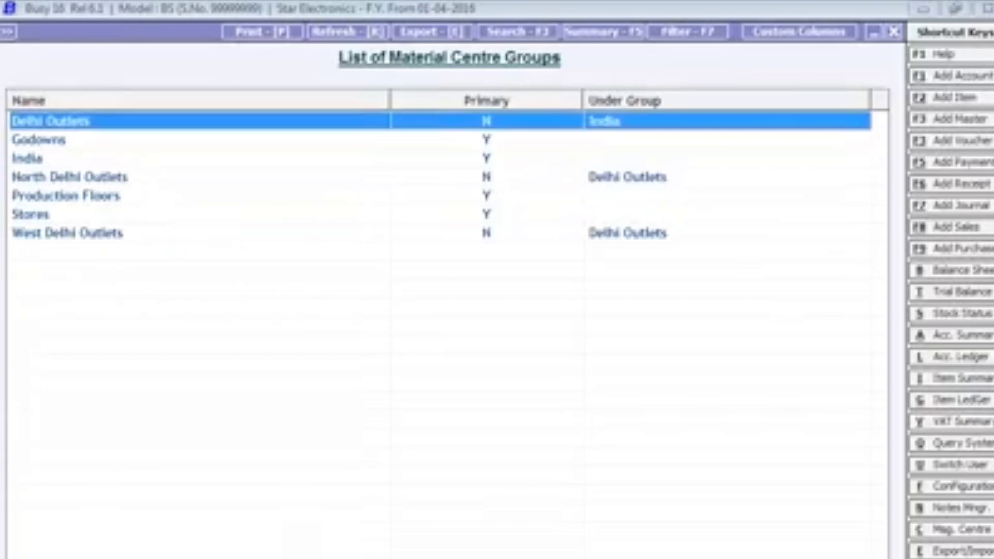
{"action": "left_click", "coordinate": [604, 176]}
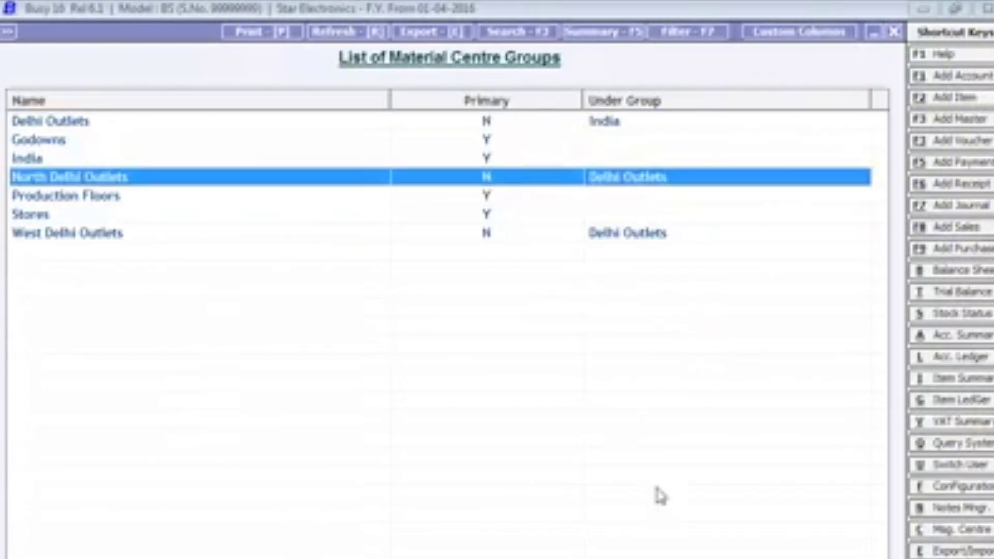
{"action": "key", "text": "Escape"}
{"action": "key", "text": "Escape"}
{"action": "key", "text": "Escape"}
{"action": "key", "text": "Escape"}
{"action": "key", "text": "Escape"}
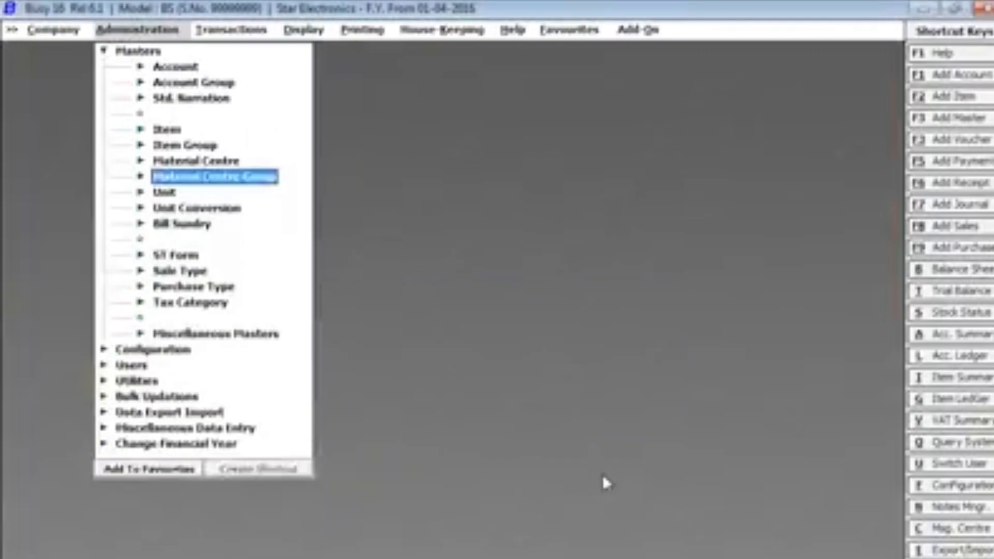